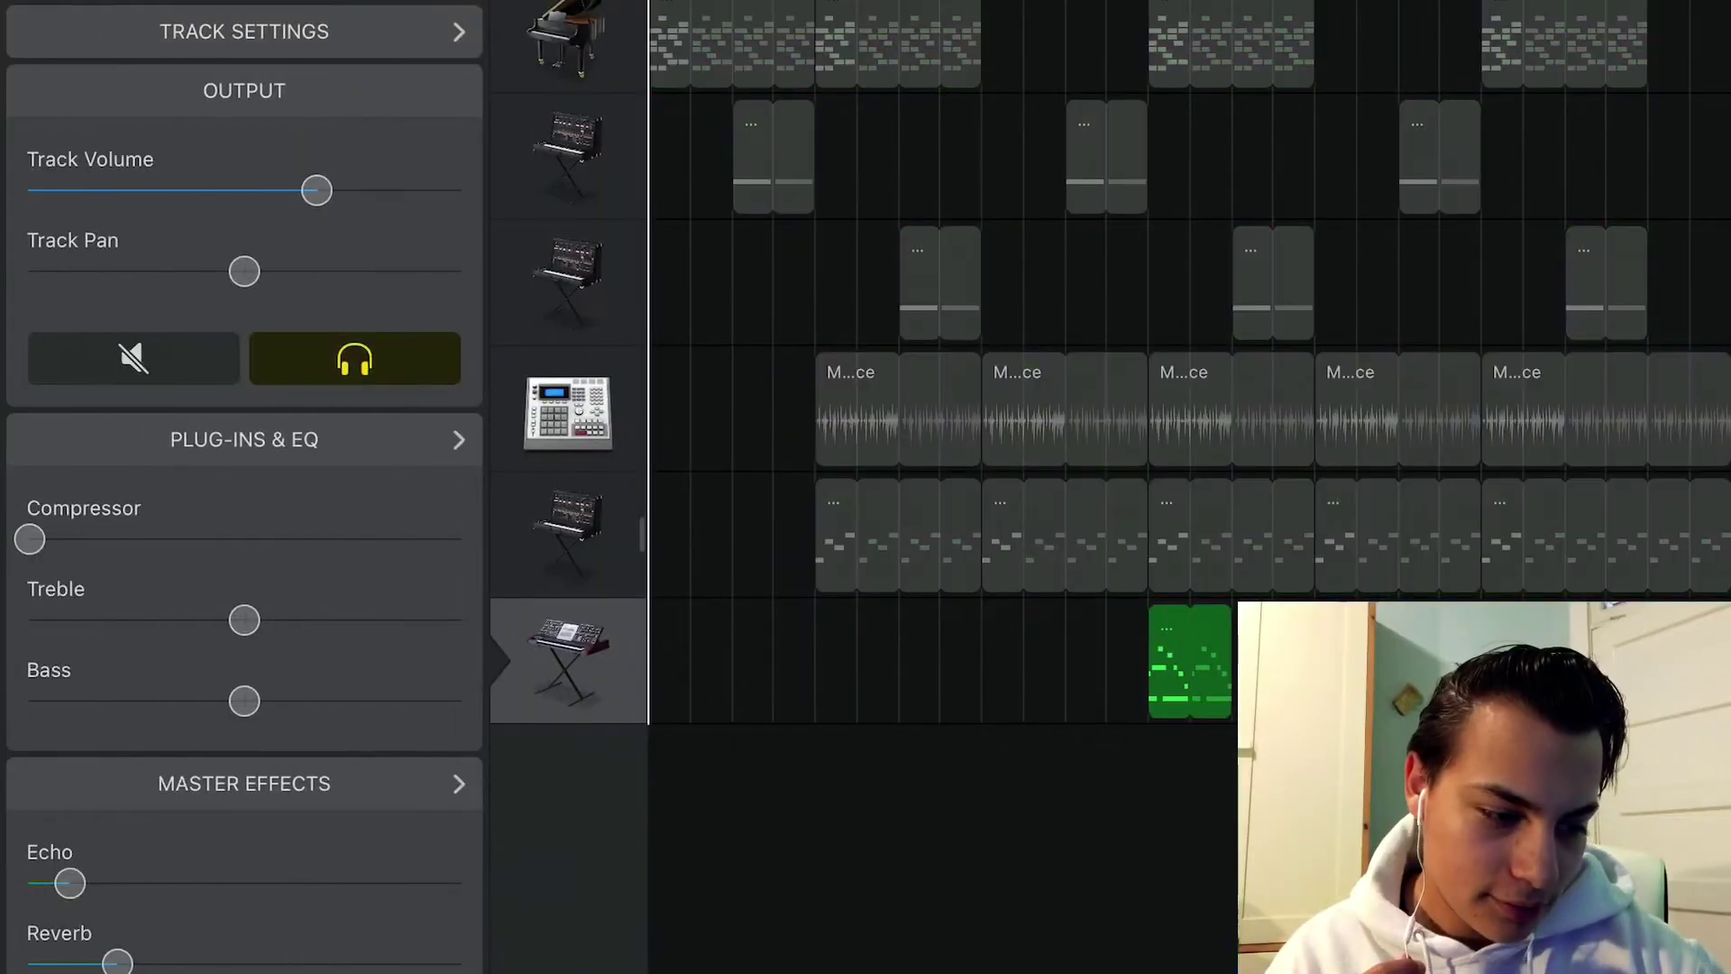
Step: Turn off solo on the counter melody and solo the piano track instead
left_click(354, 357)
left_click(568, 40)
left_click(354, 358)
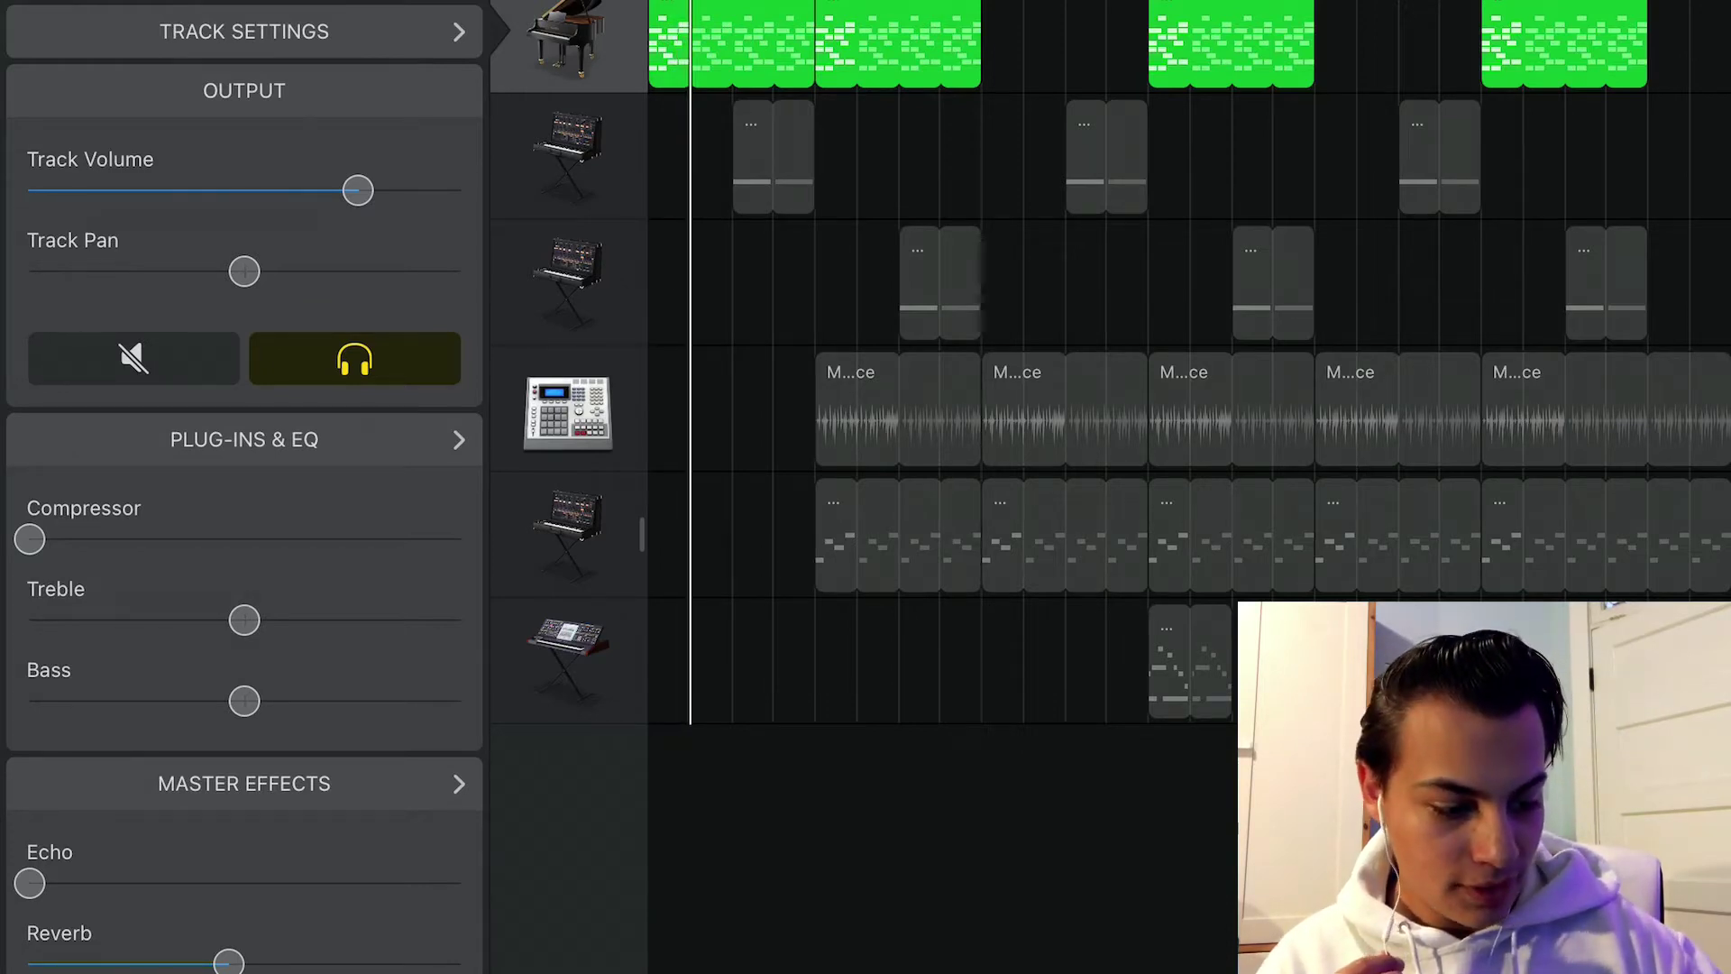
Step: Unsolo the piano, solo it again, then select the first synth lead track
left_click(355, 359)
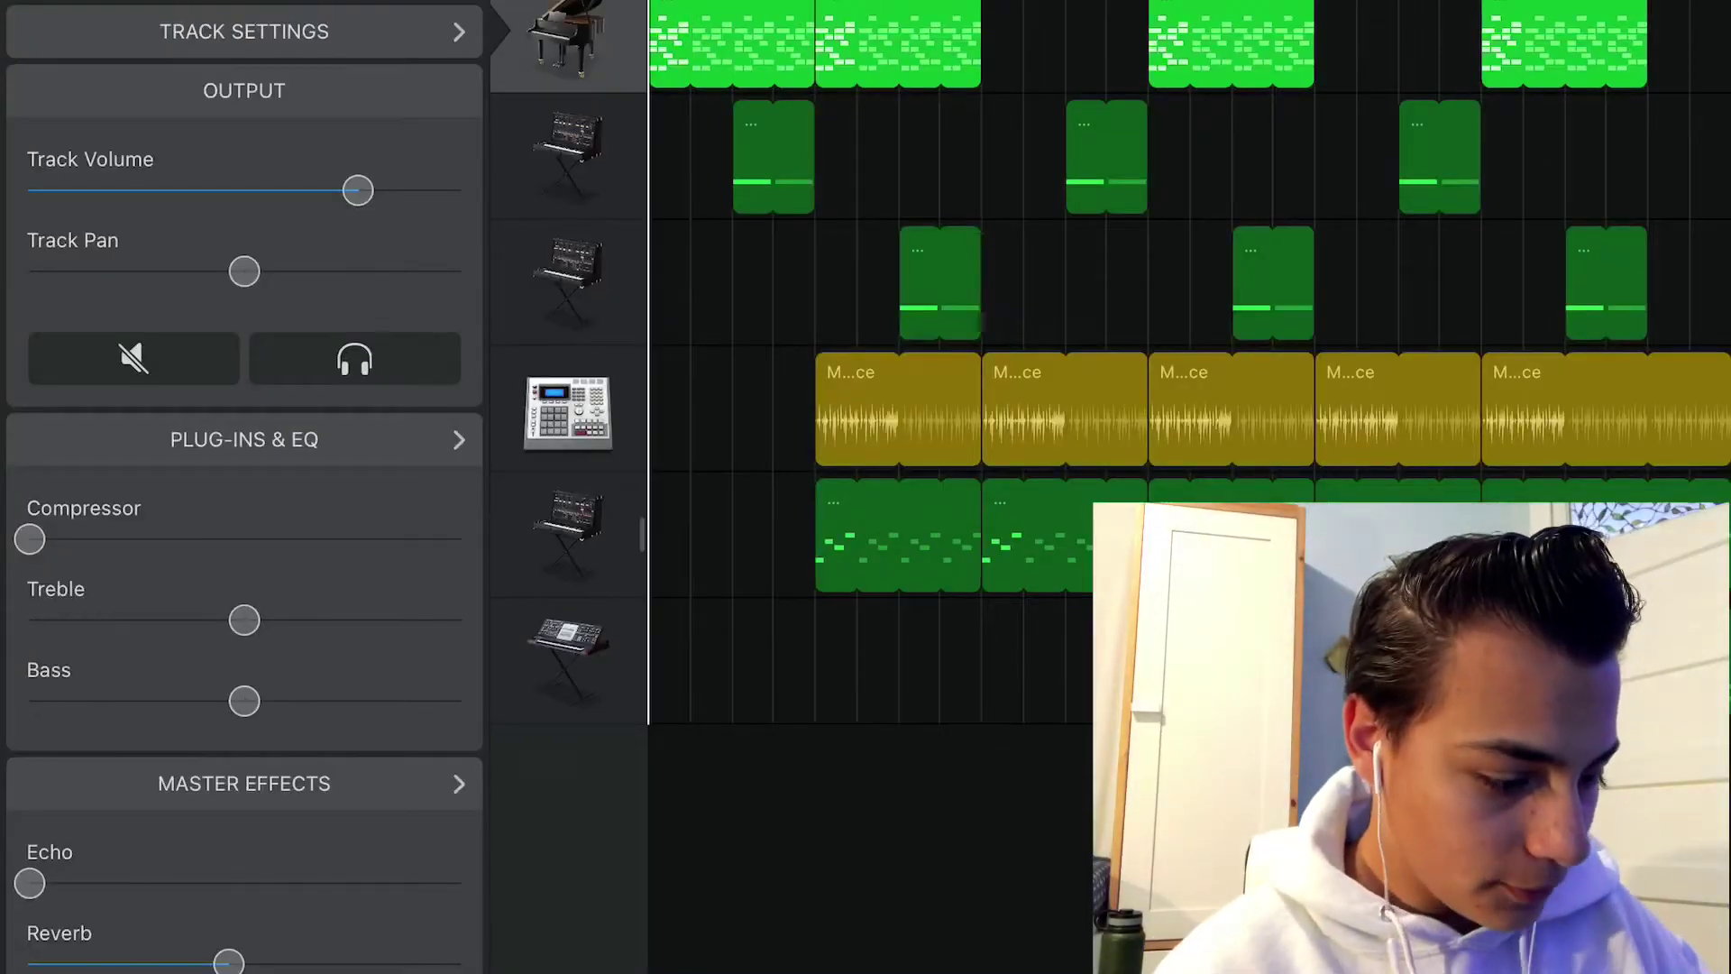
left_click(355, 359)
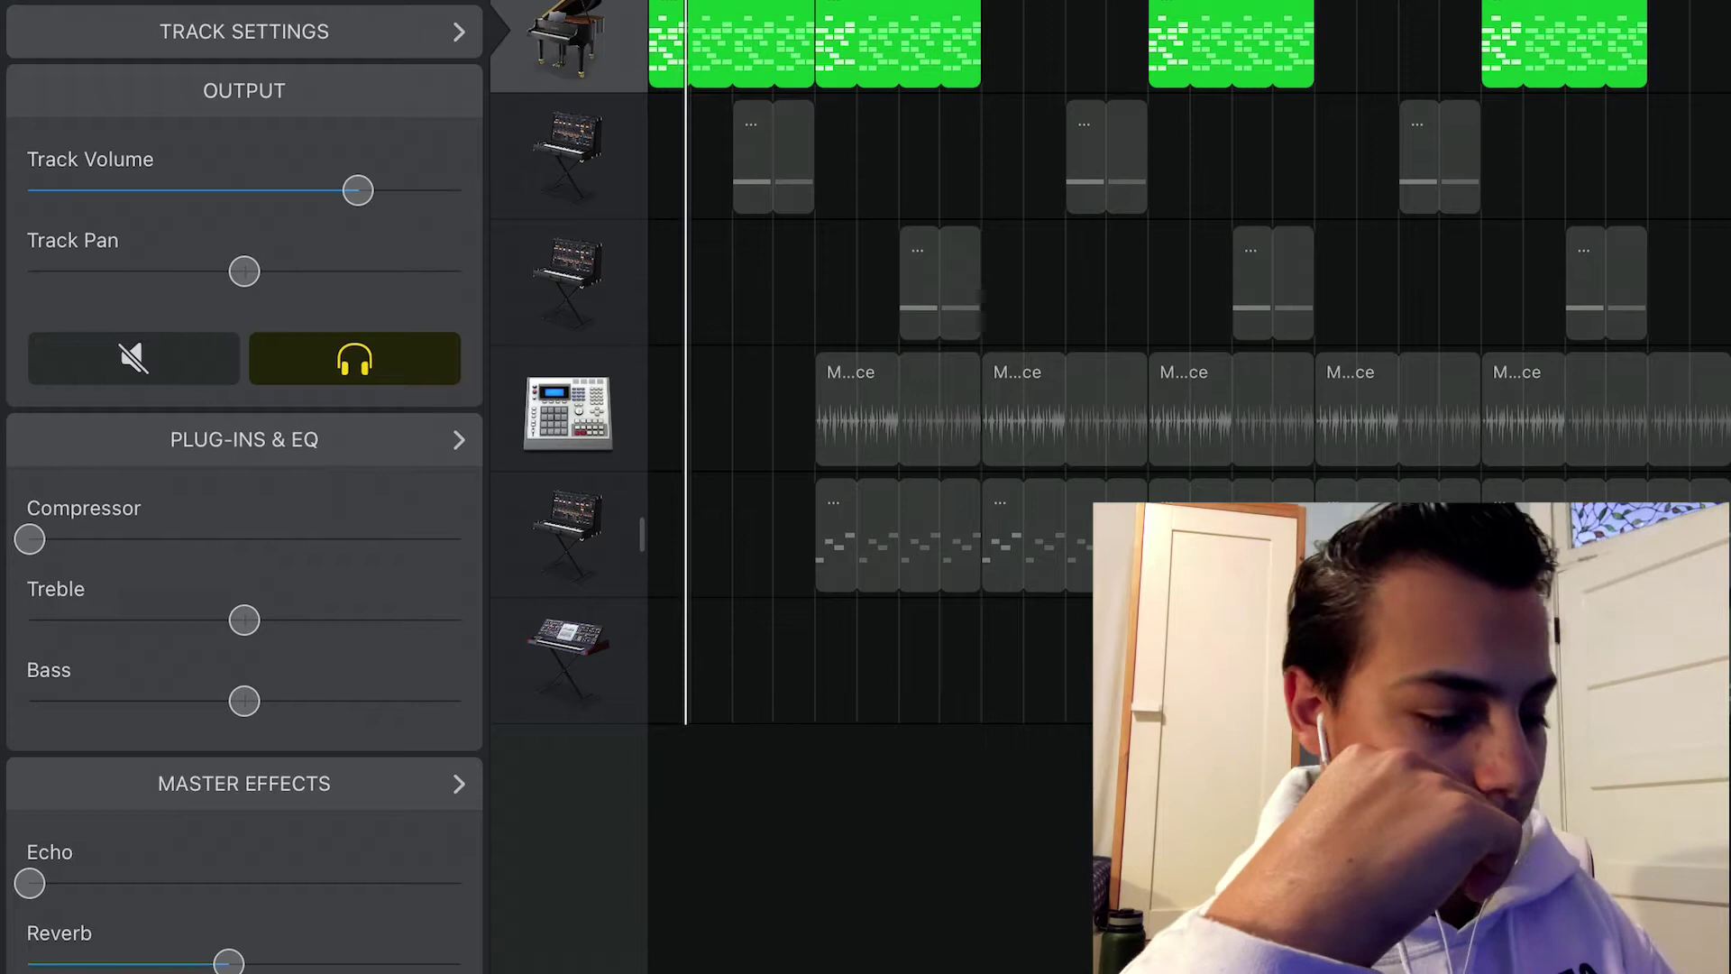
left_click(568, 156)
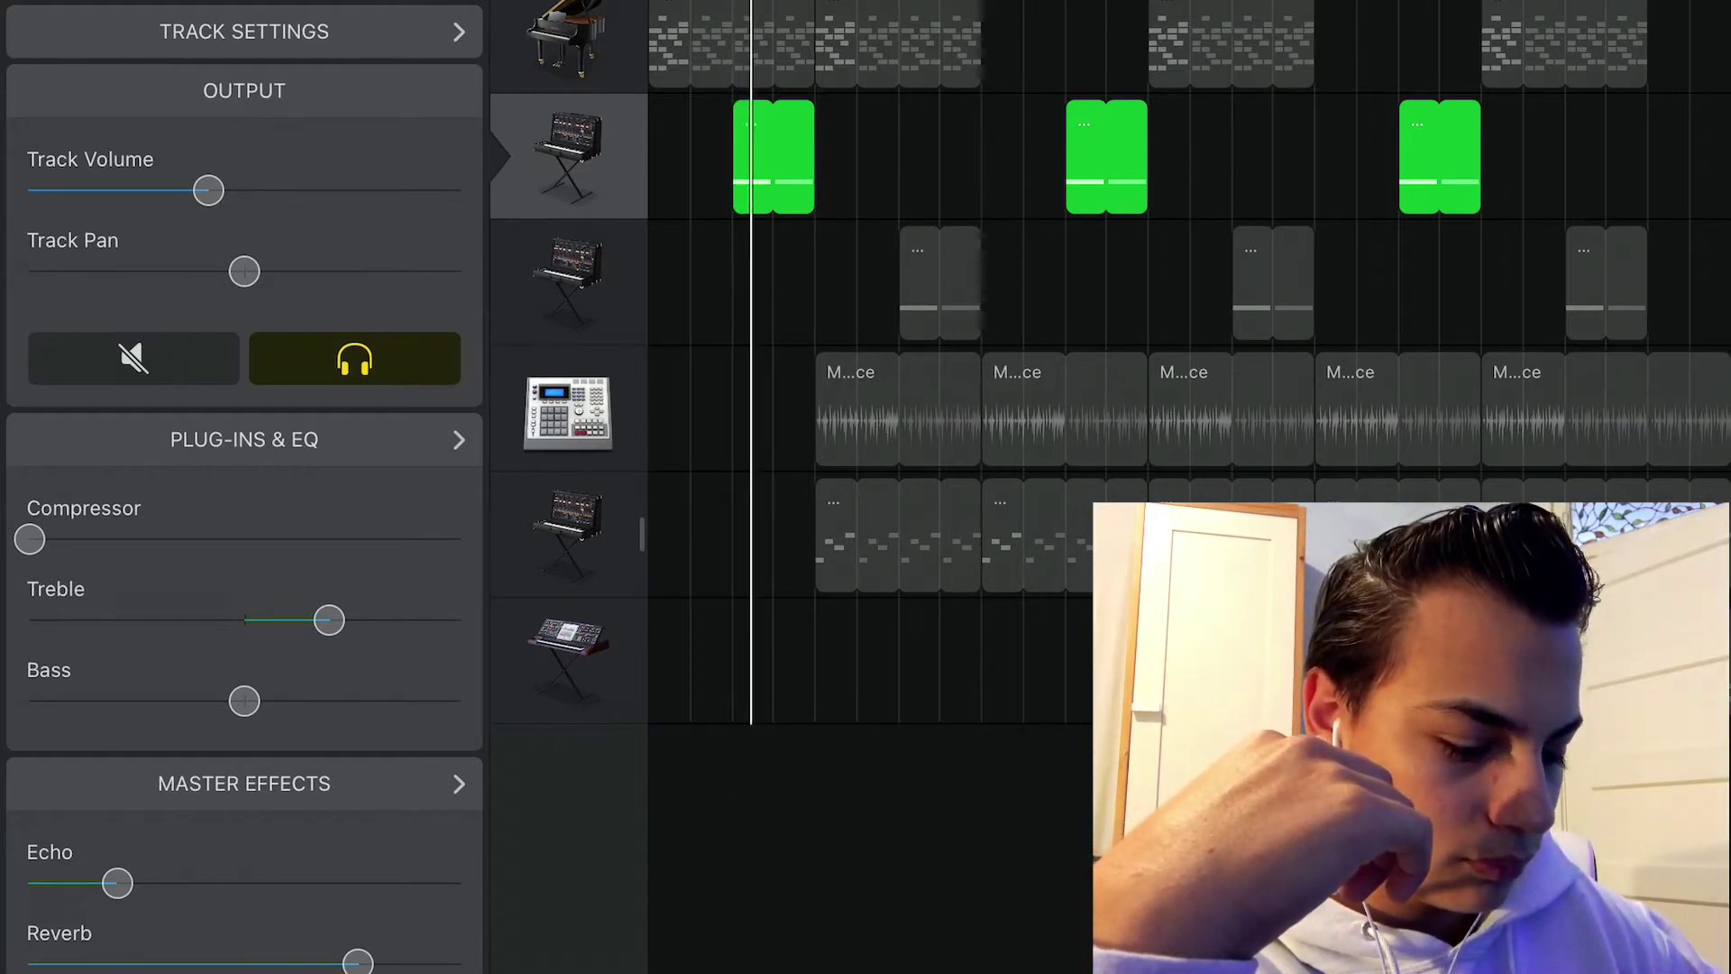
Step: Zoom the timeline and unsolo the first synth lead so every track plays
scroll(1172, 360, "up", 3)
scroll(1172, 360, "up", 5)
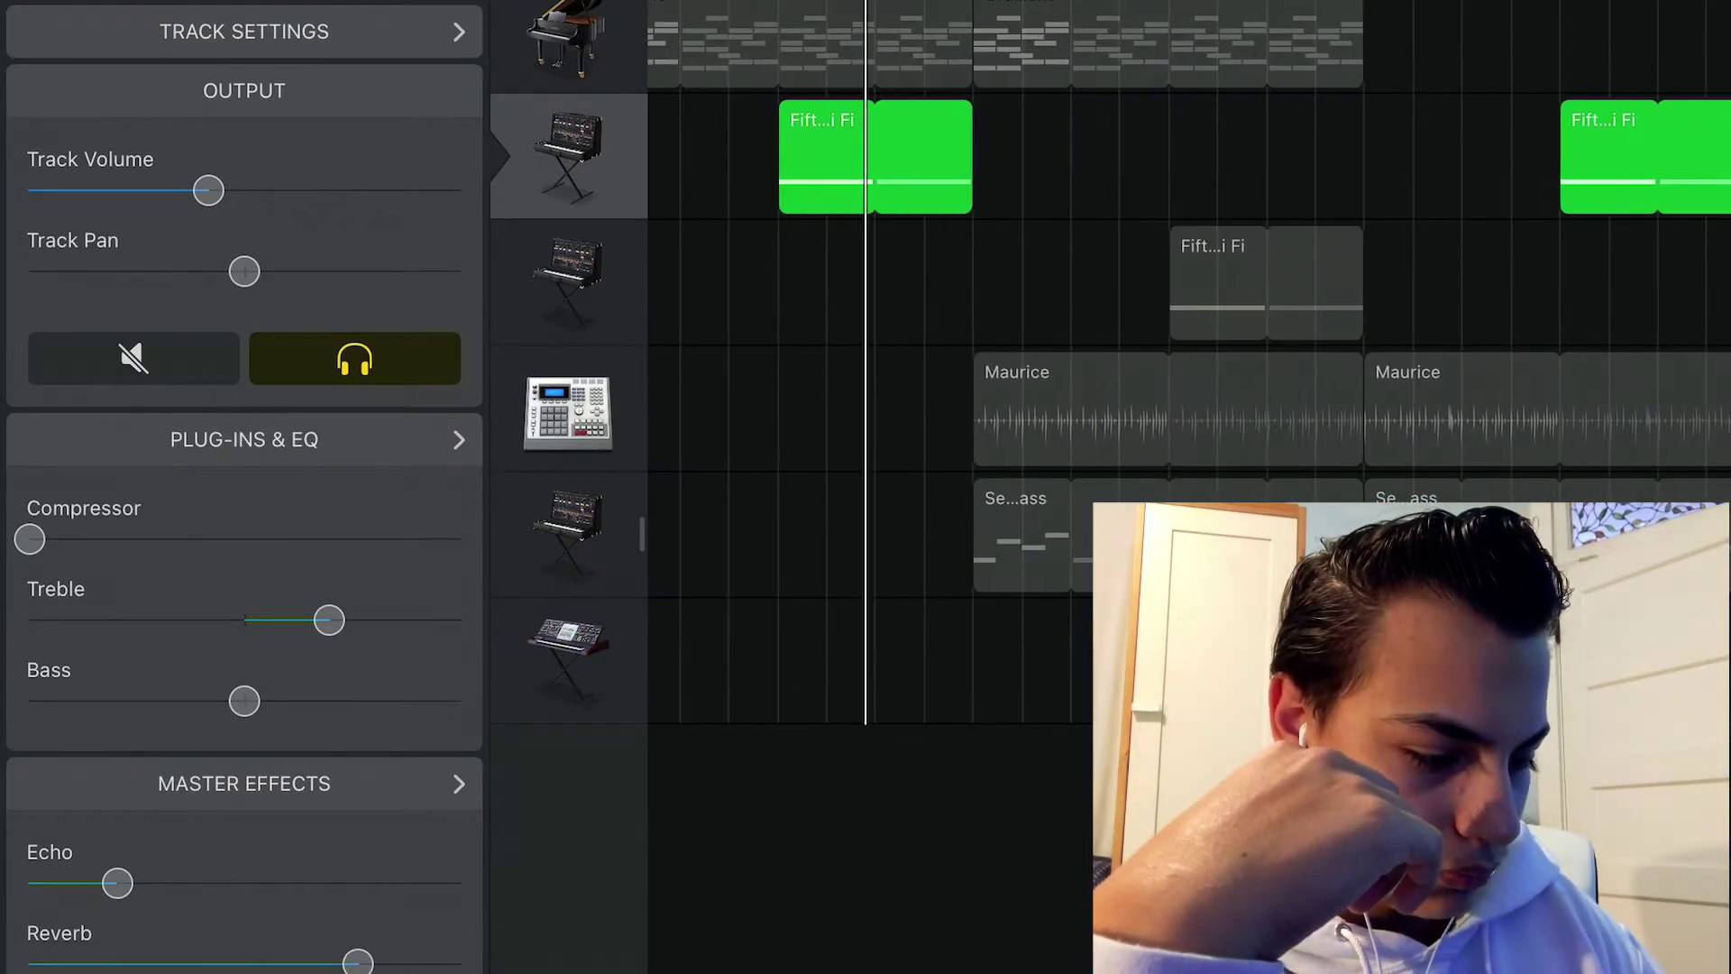
left_click(354, 359)
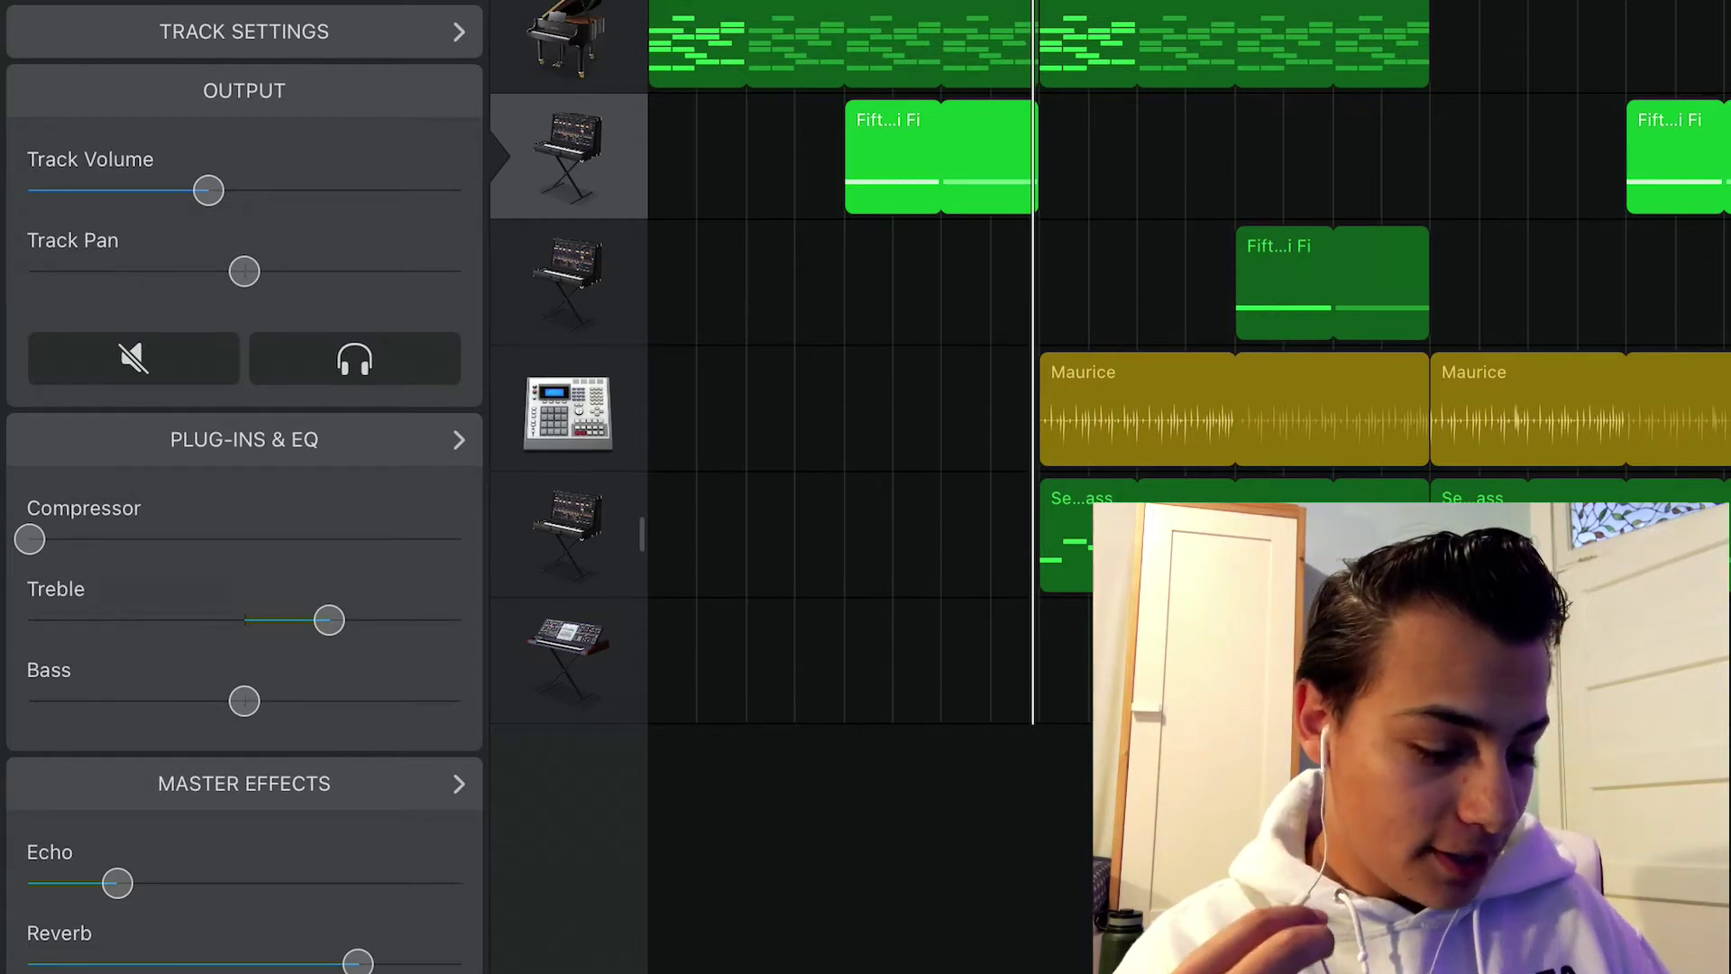
Step: Solo the drum track, then solo the bass line track and start playback
left_click(568, 410)
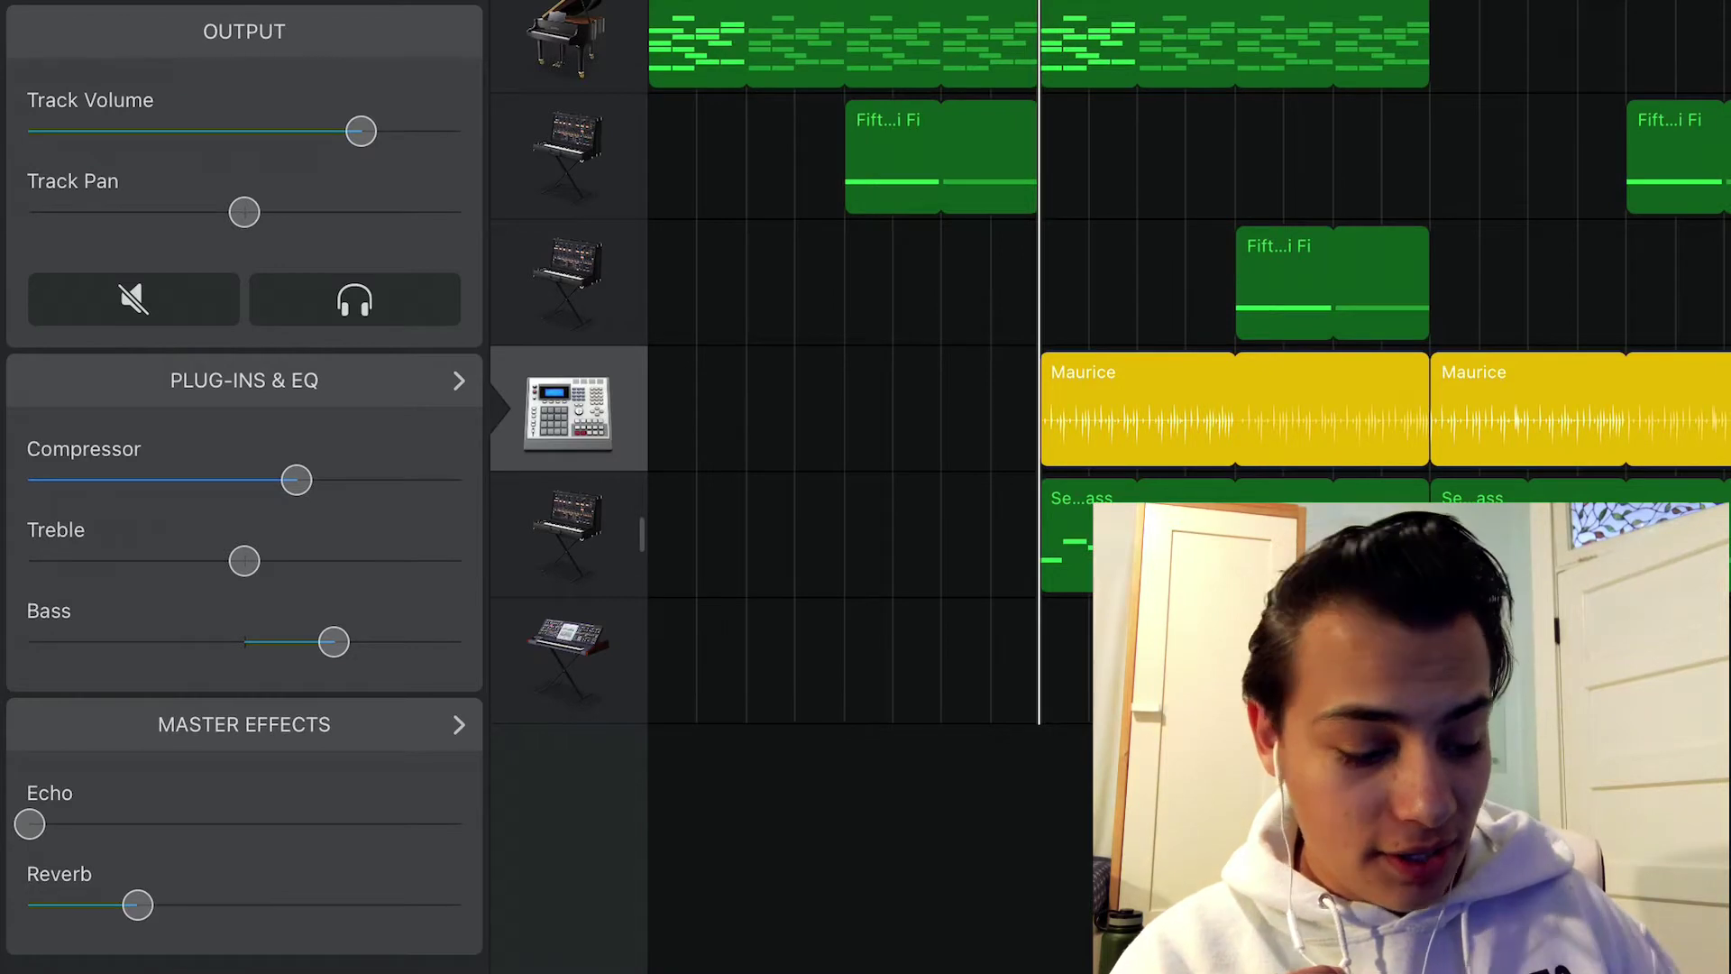
left_click(354, 299)
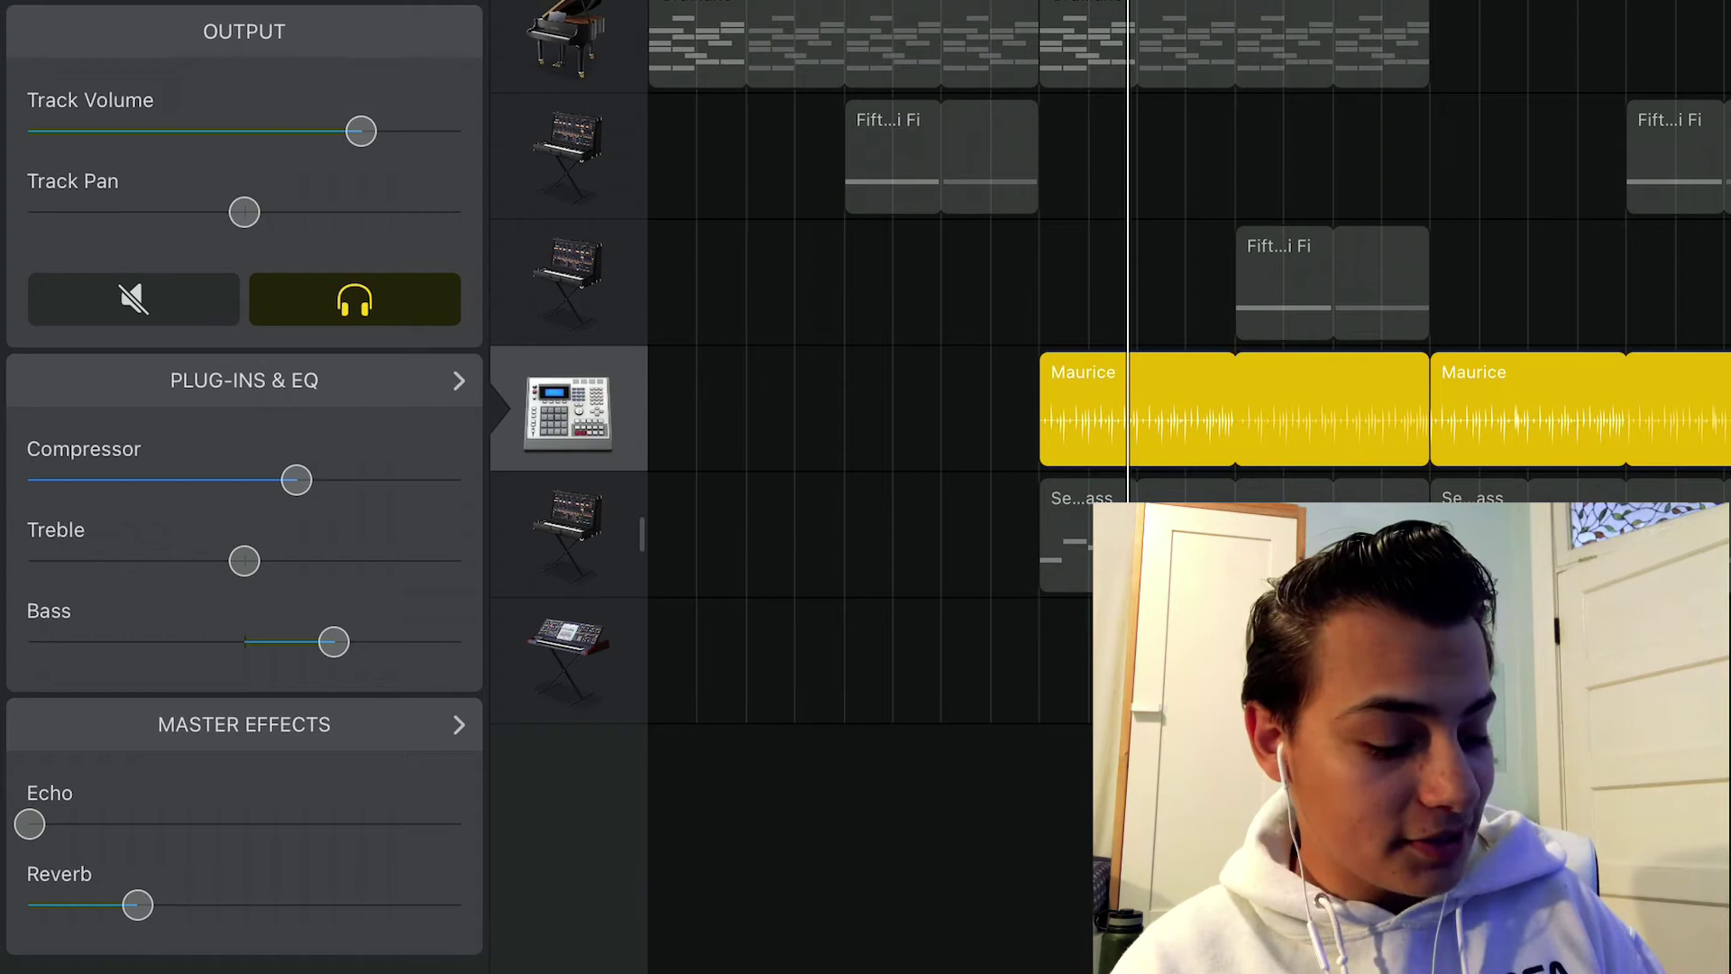
left_click(567, 534)
left_click(354, 359)
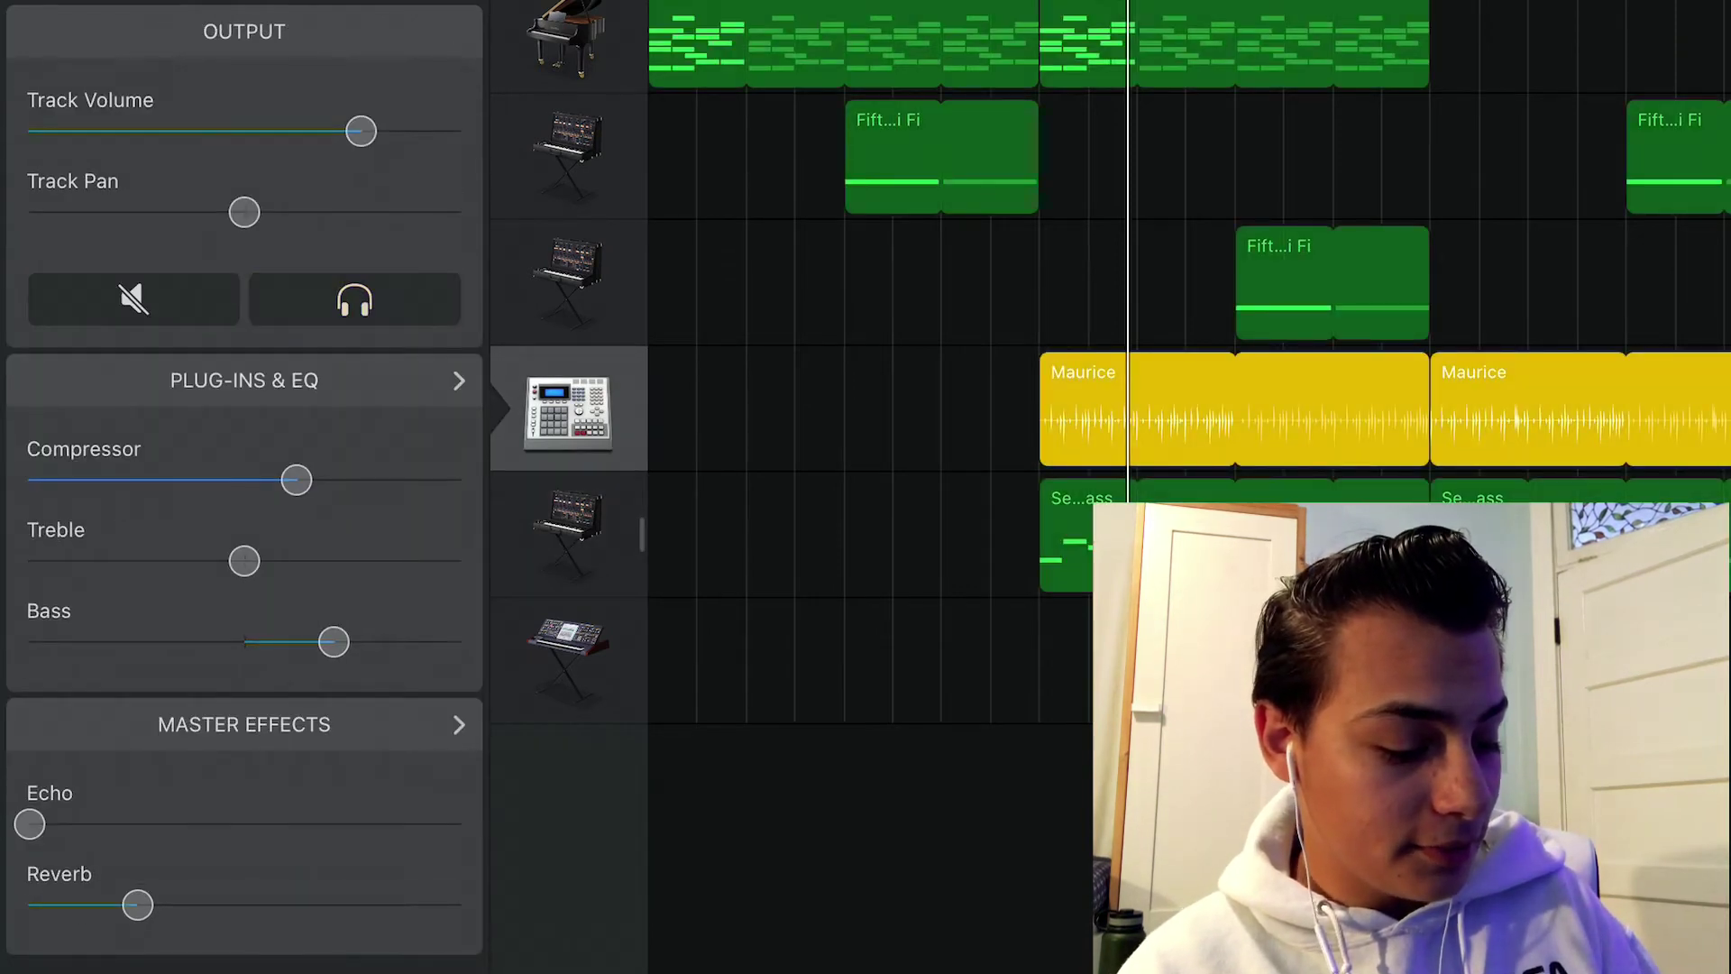
key("space")
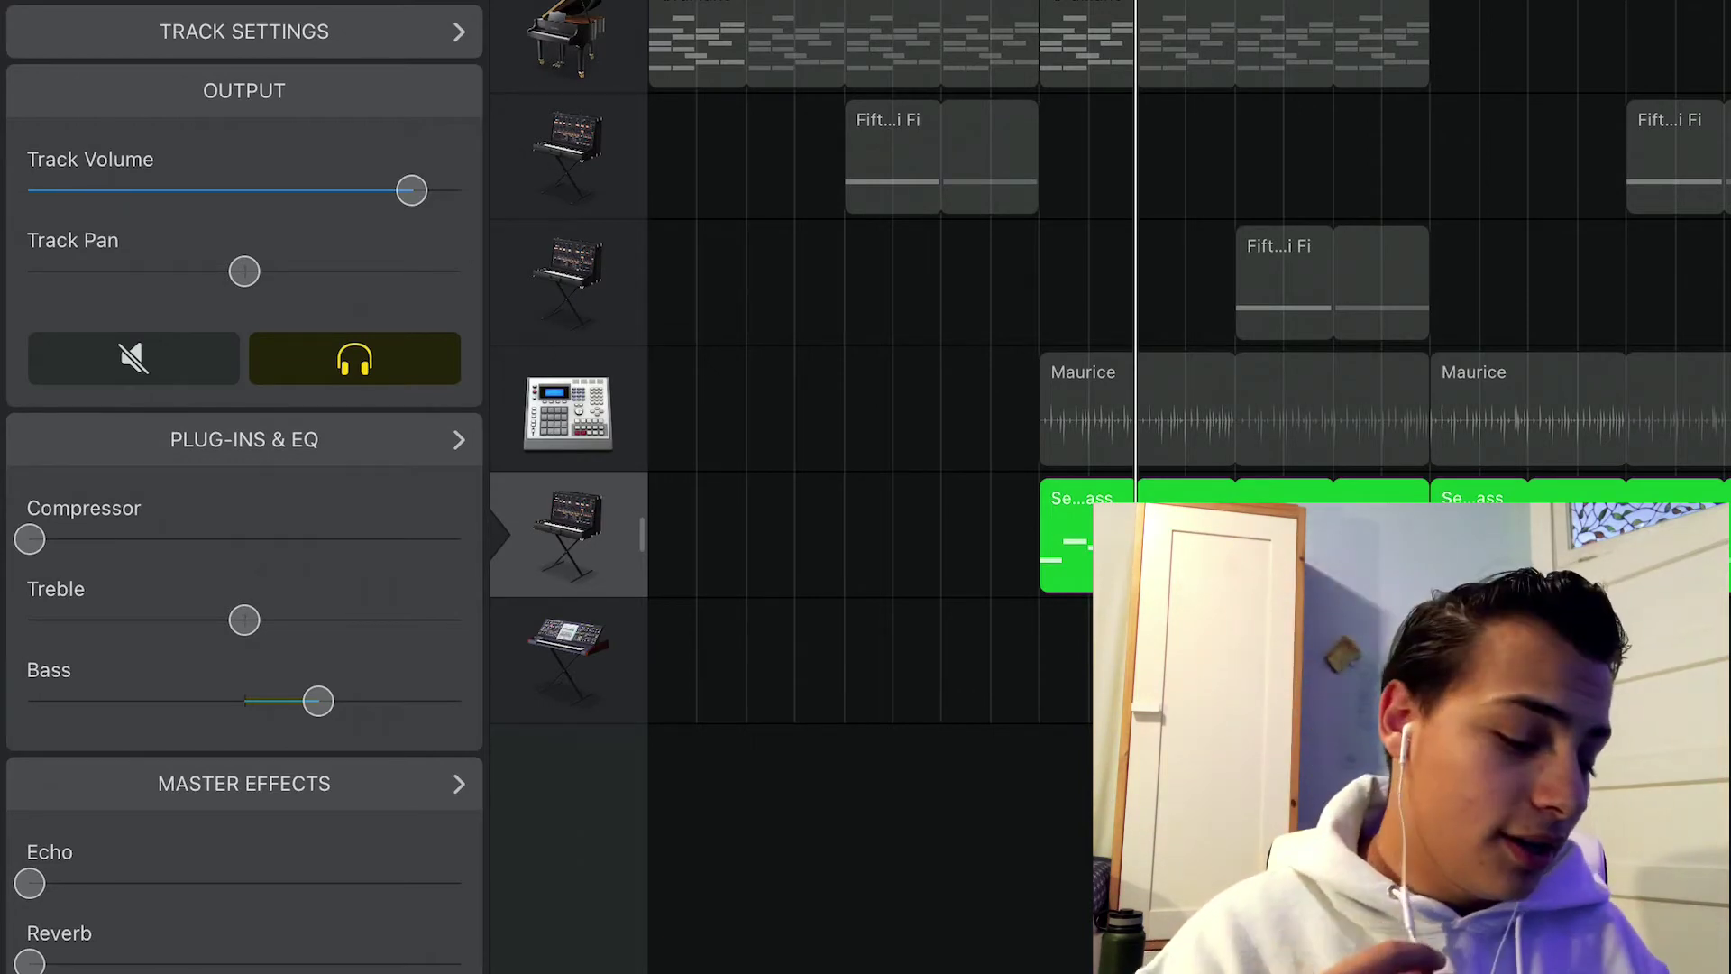
Step: Turn off solo on the drum track, select the bass line, and stop playback
left_click(568, 410)
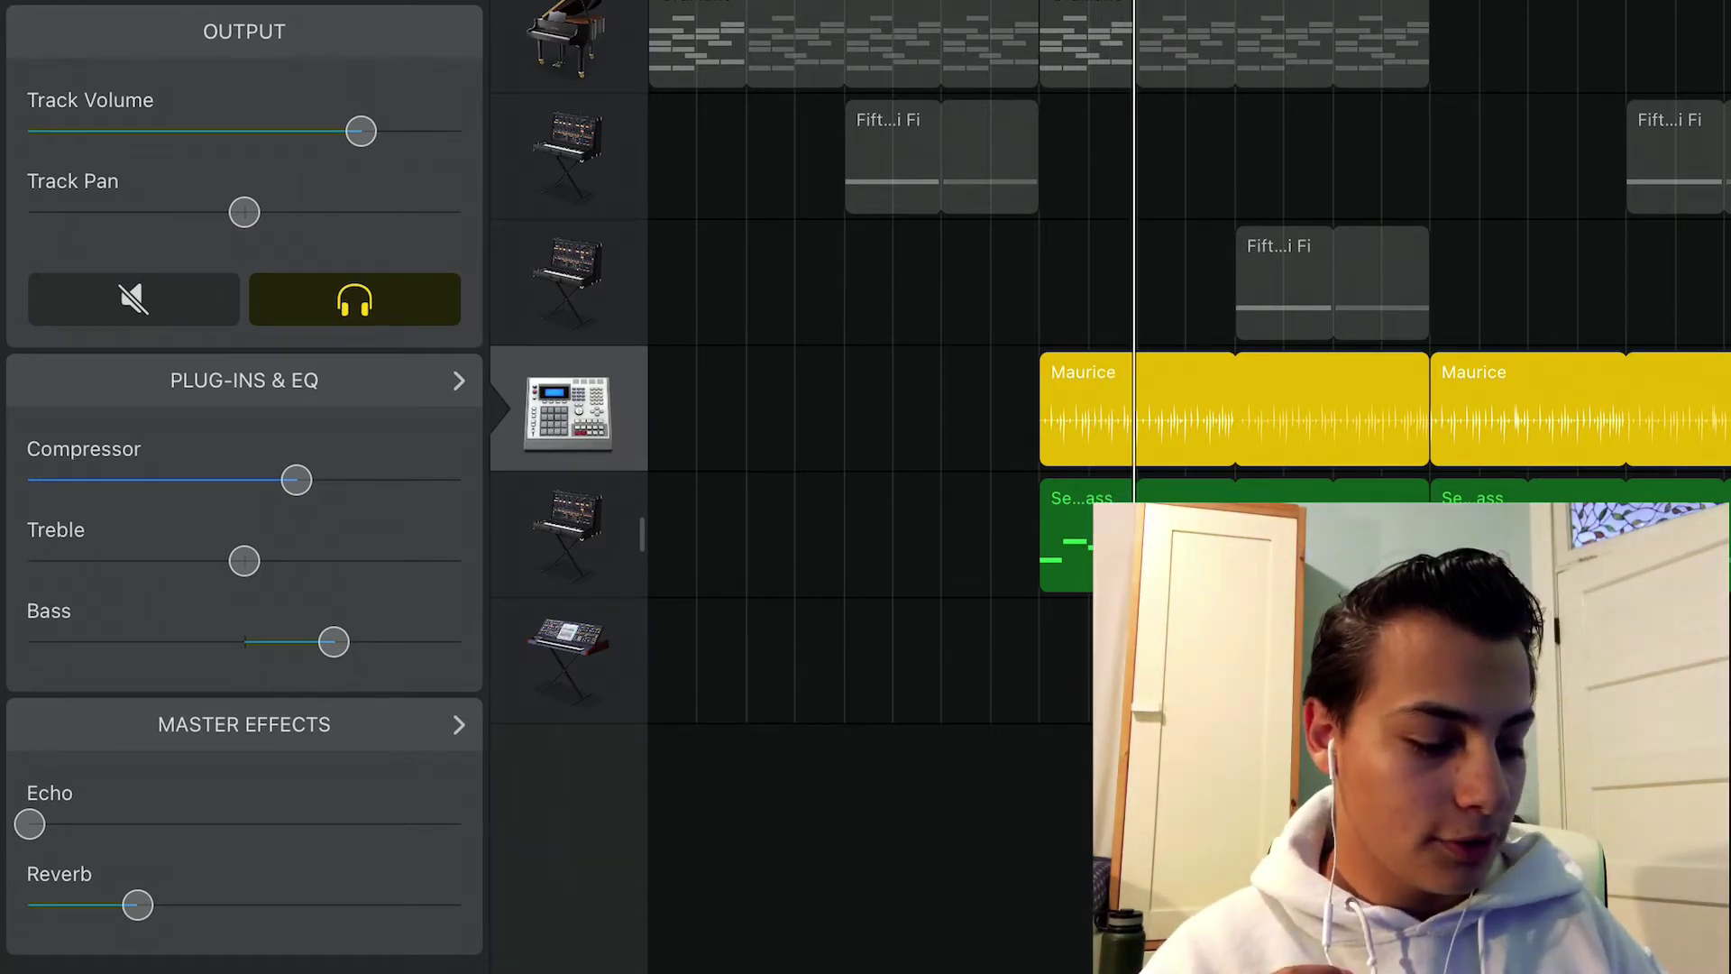
left_click(354, 299)
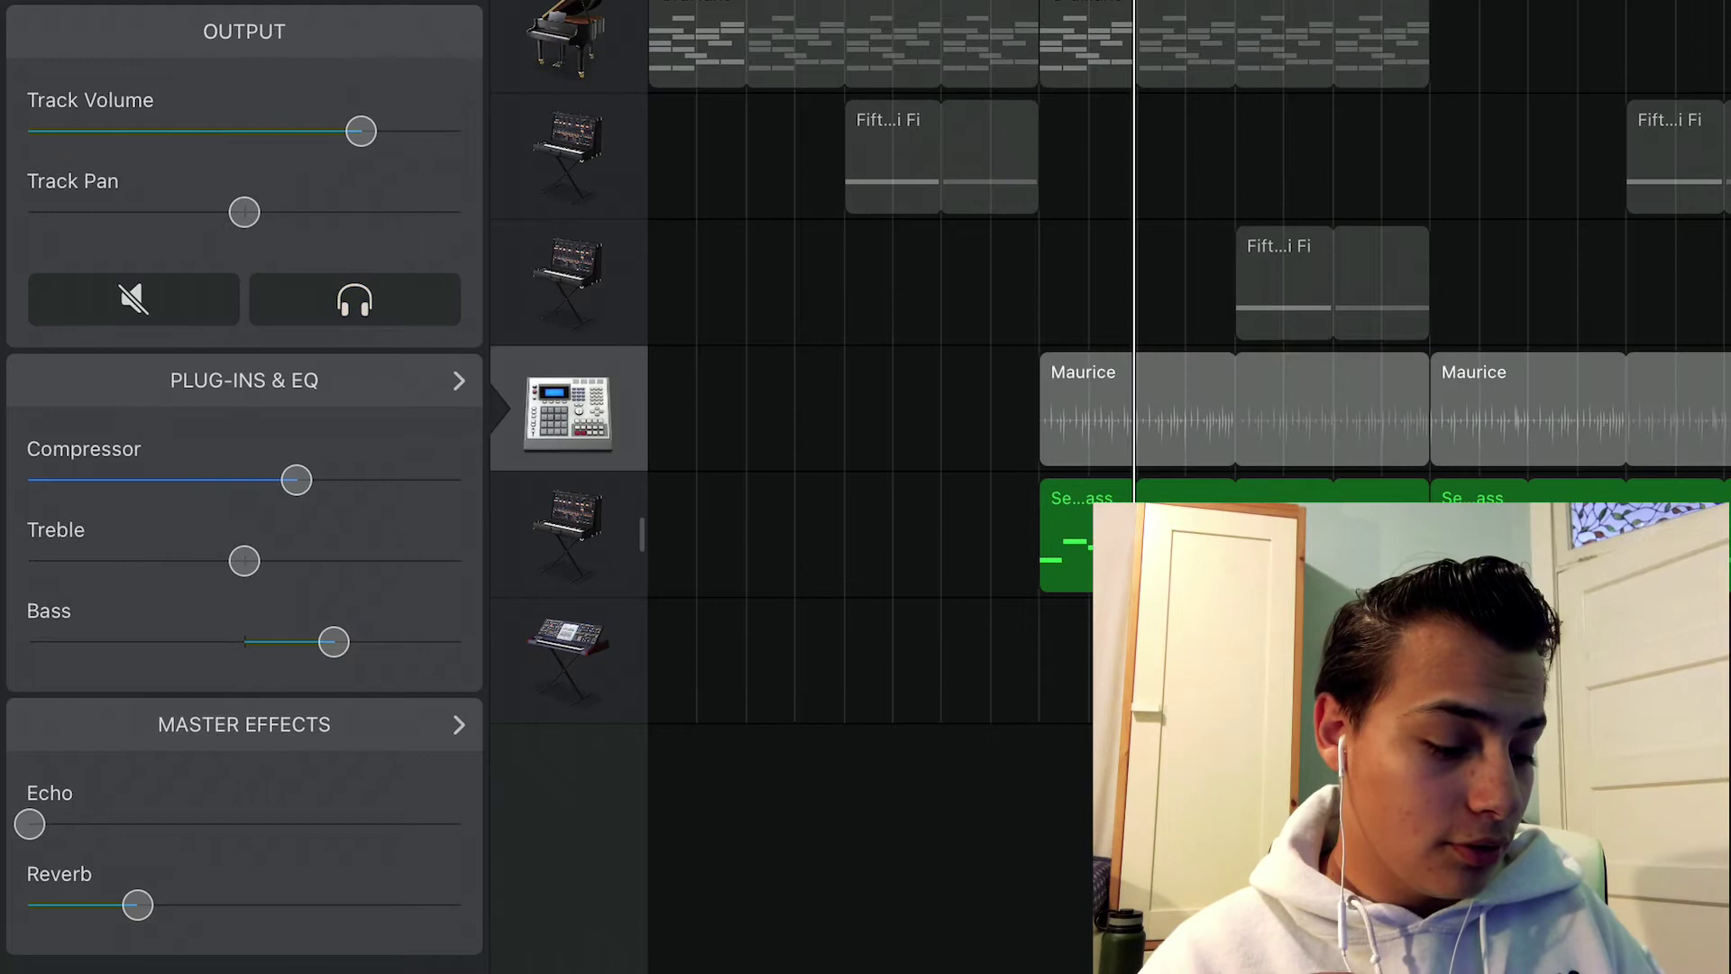
left_click(568, 531)
key("space")
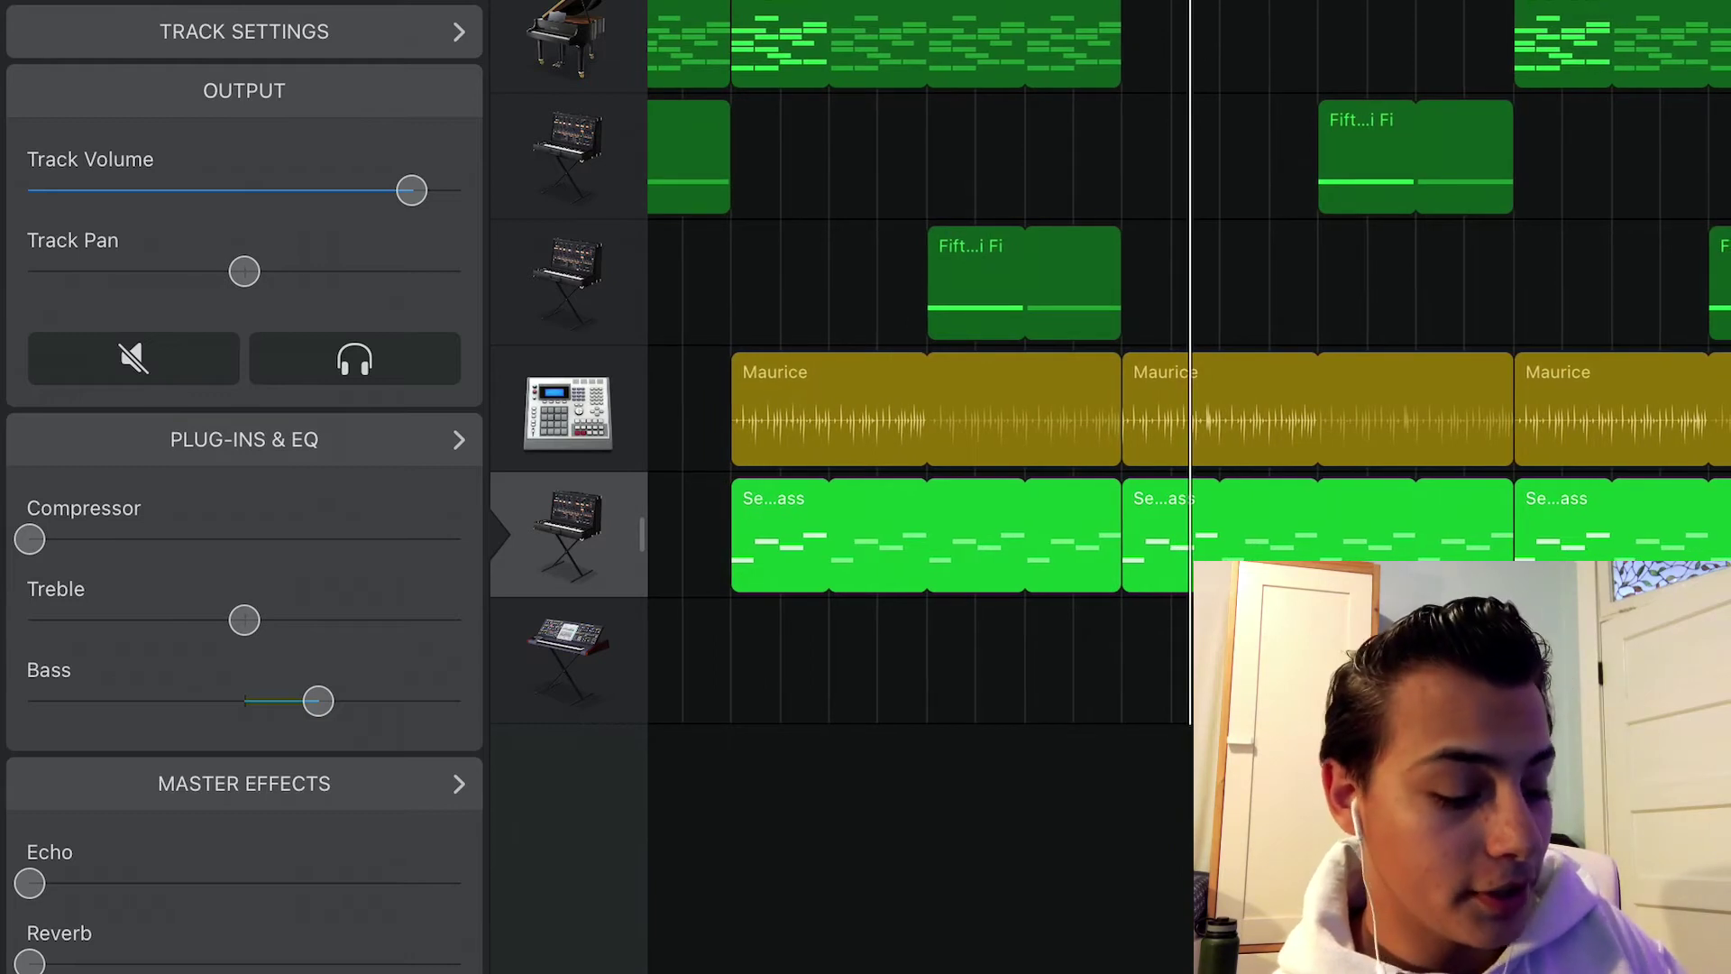
Step: Select the second synth lead track and scroll the timeline back and forth
left_click(568, 279)
scroll(992, 361, "right", 3)
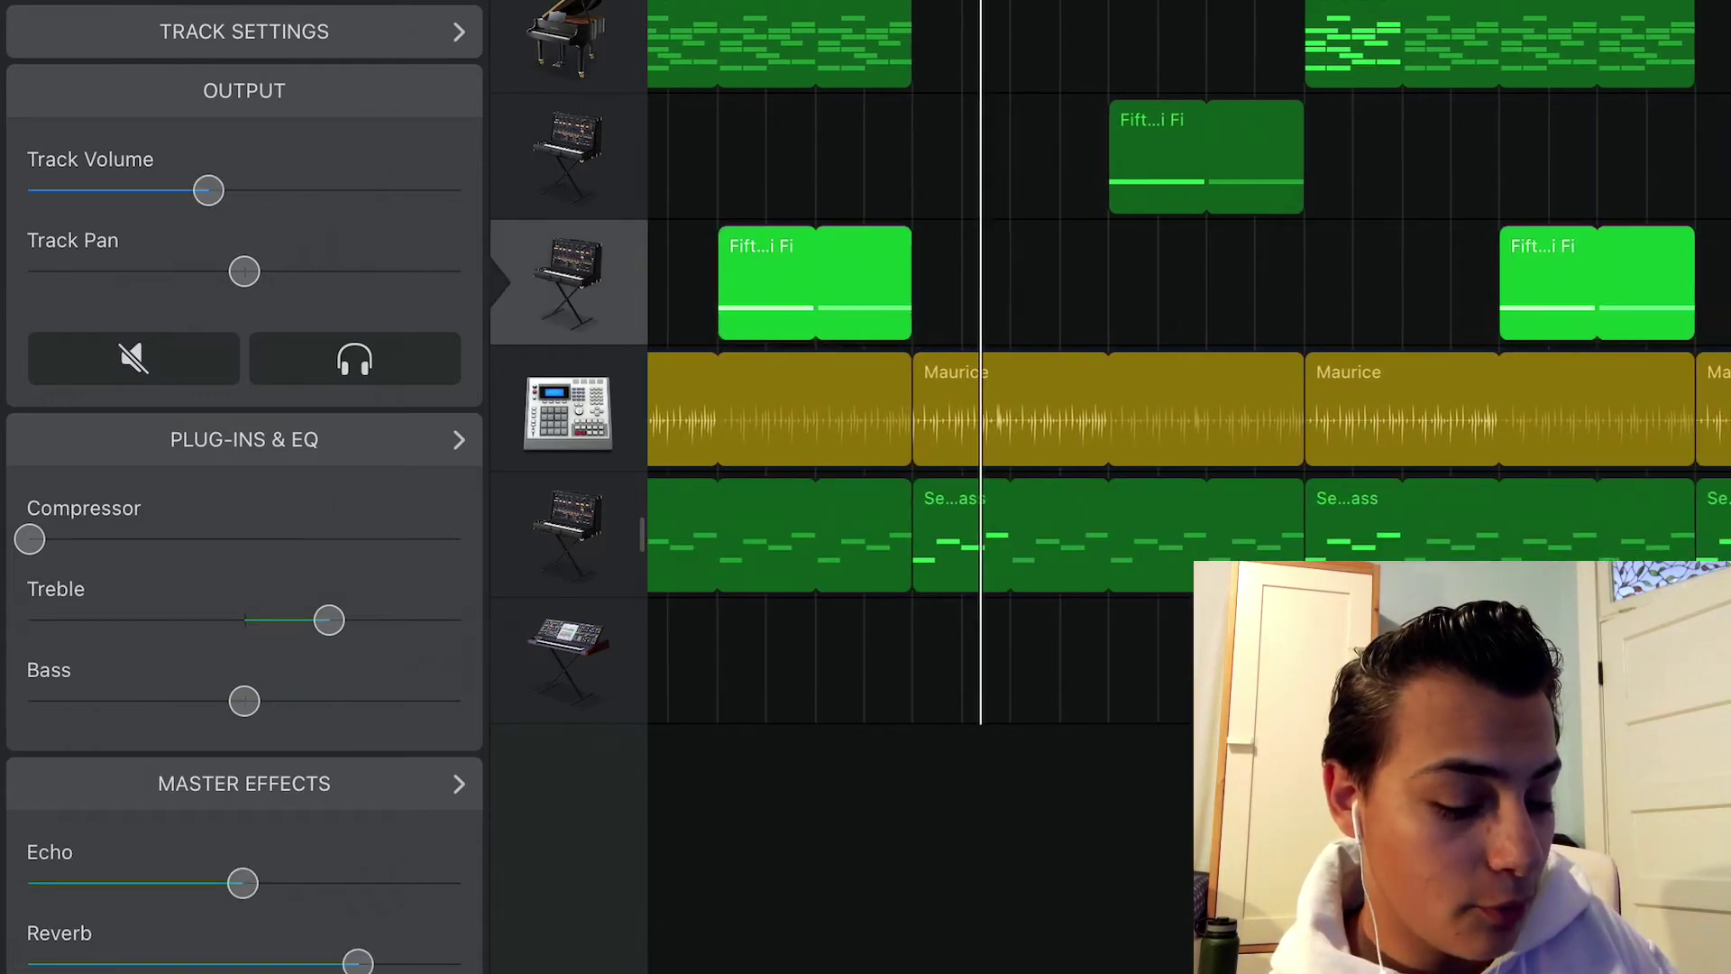
scroll(991, 360, "left", 3)
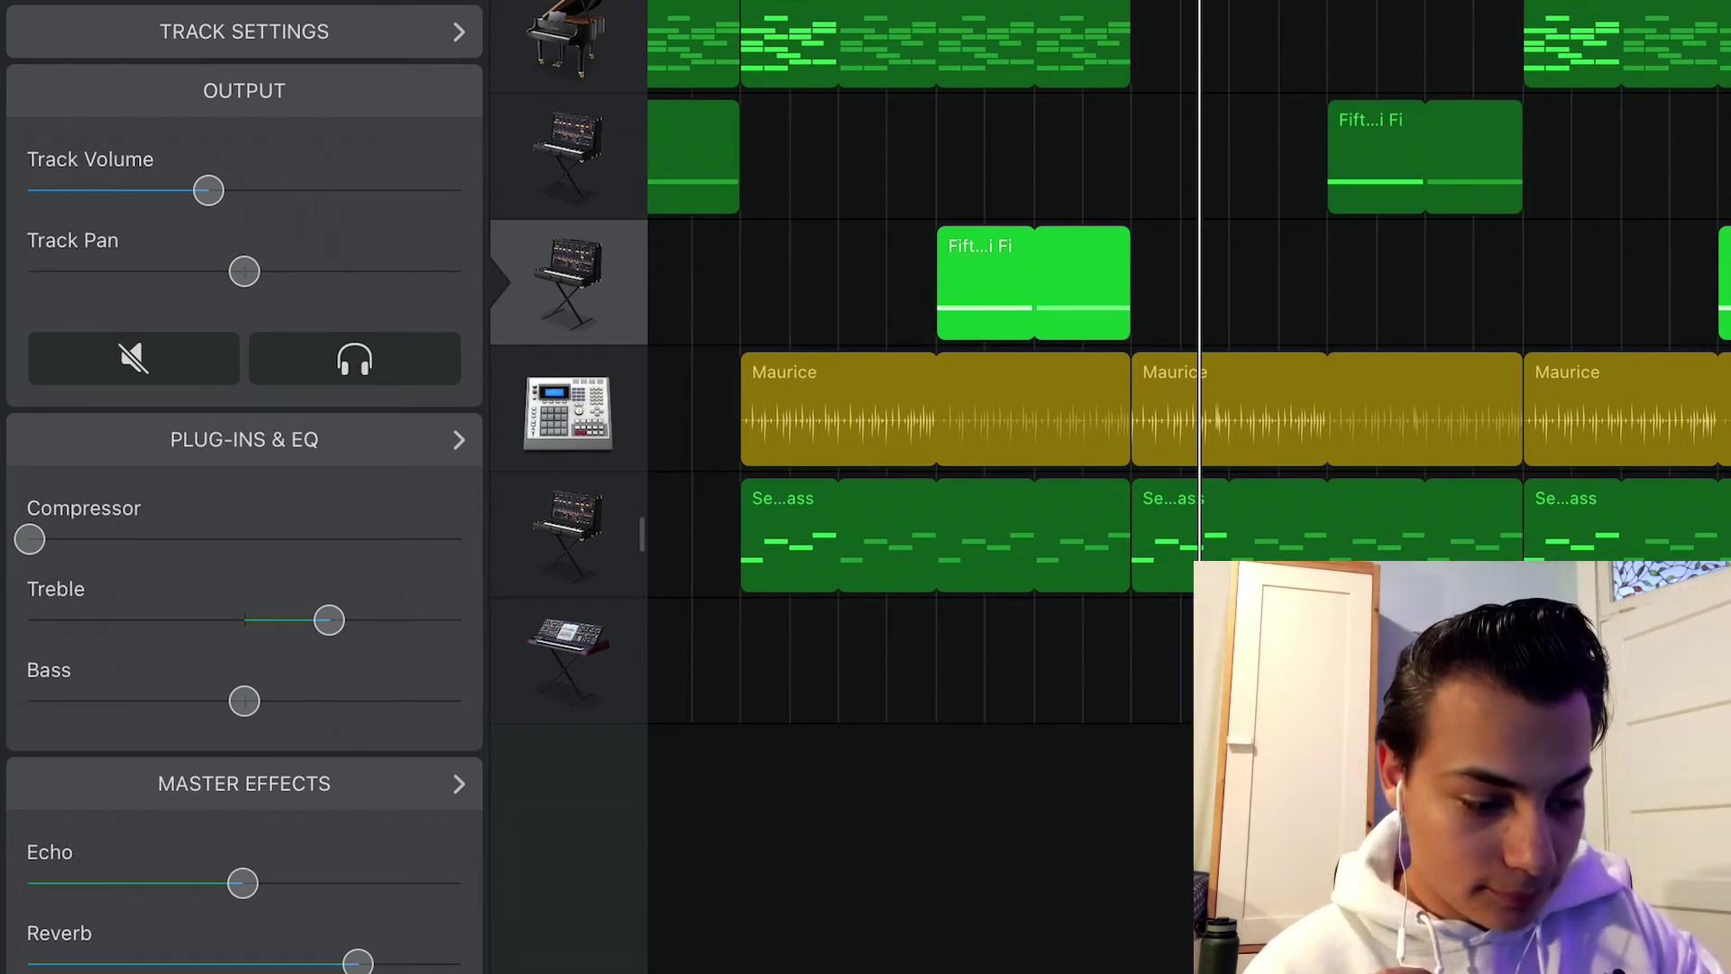
scroll(991, 360, "right", 1)
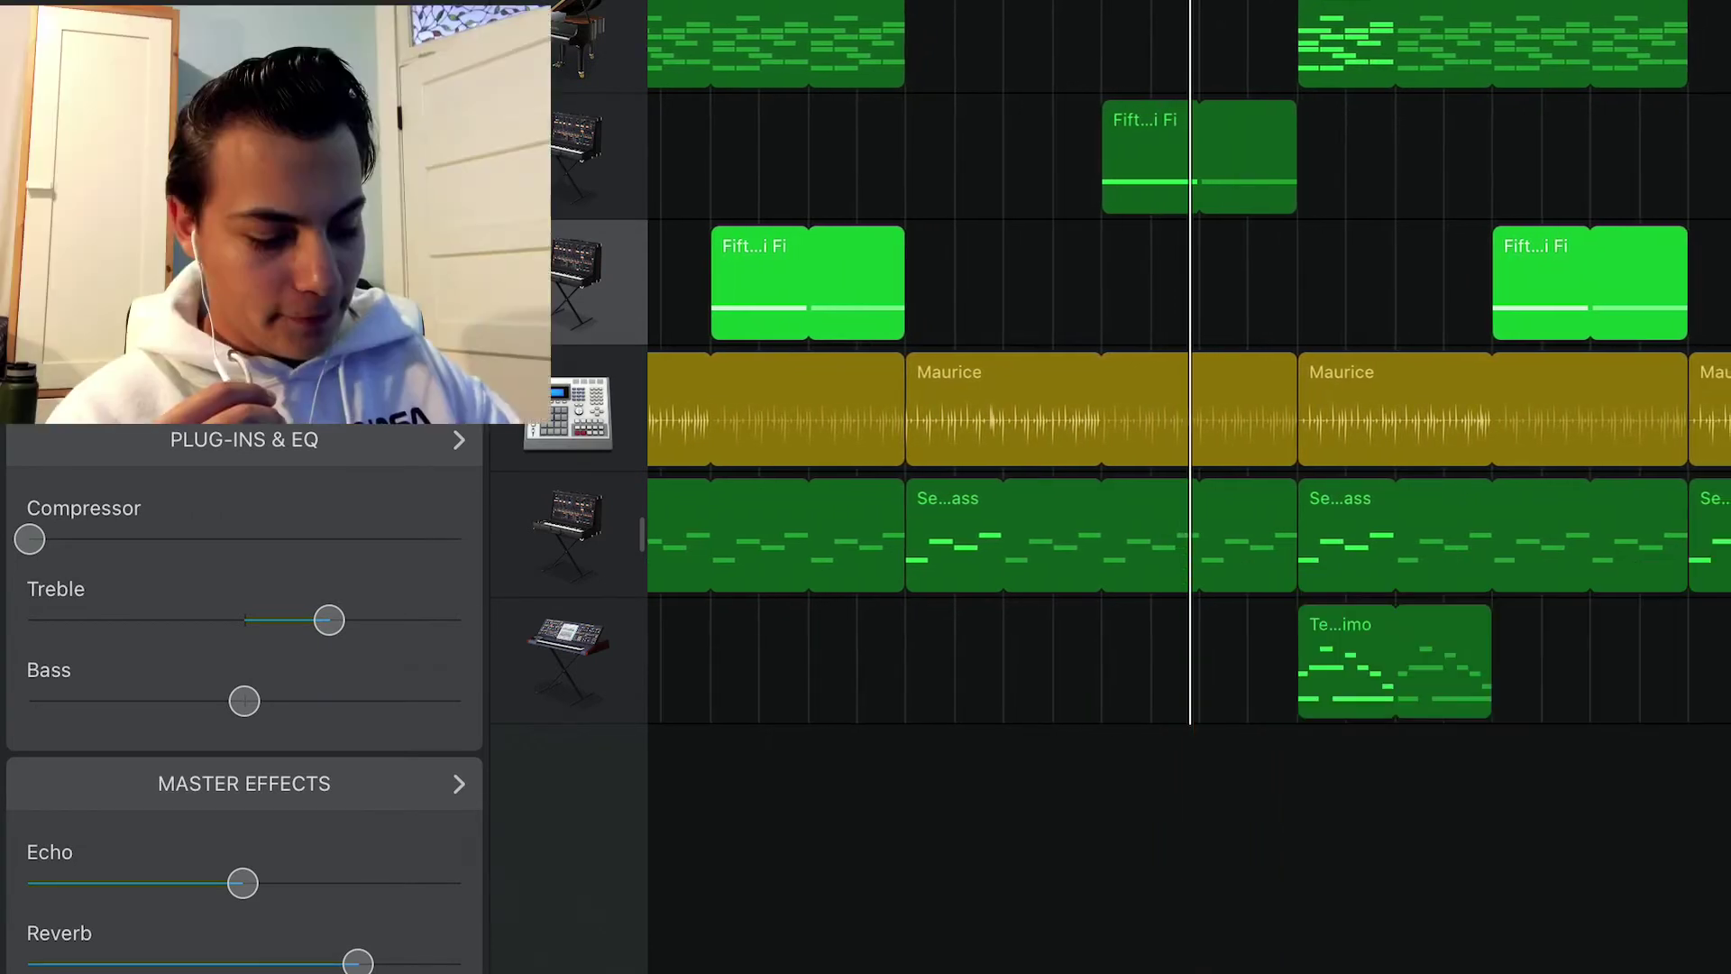
Step: Select the counter melody track at the bottom of the arrangement
left_click(568, 659)
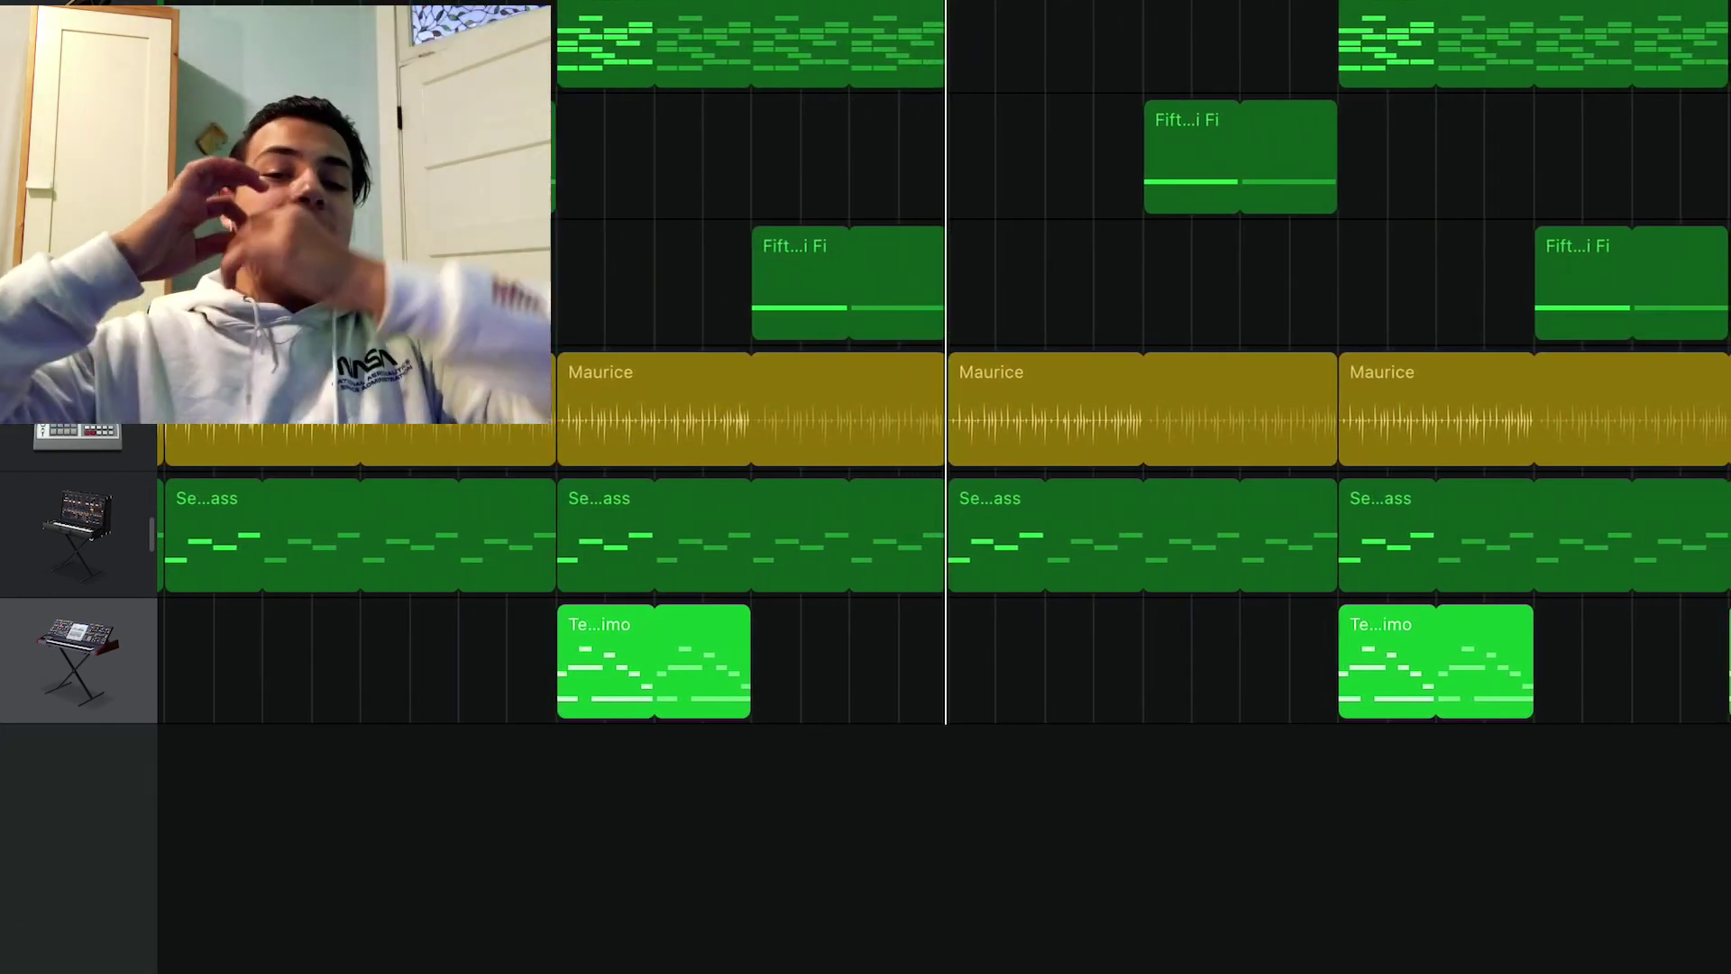
scroll(1136, 361, "down", 3)
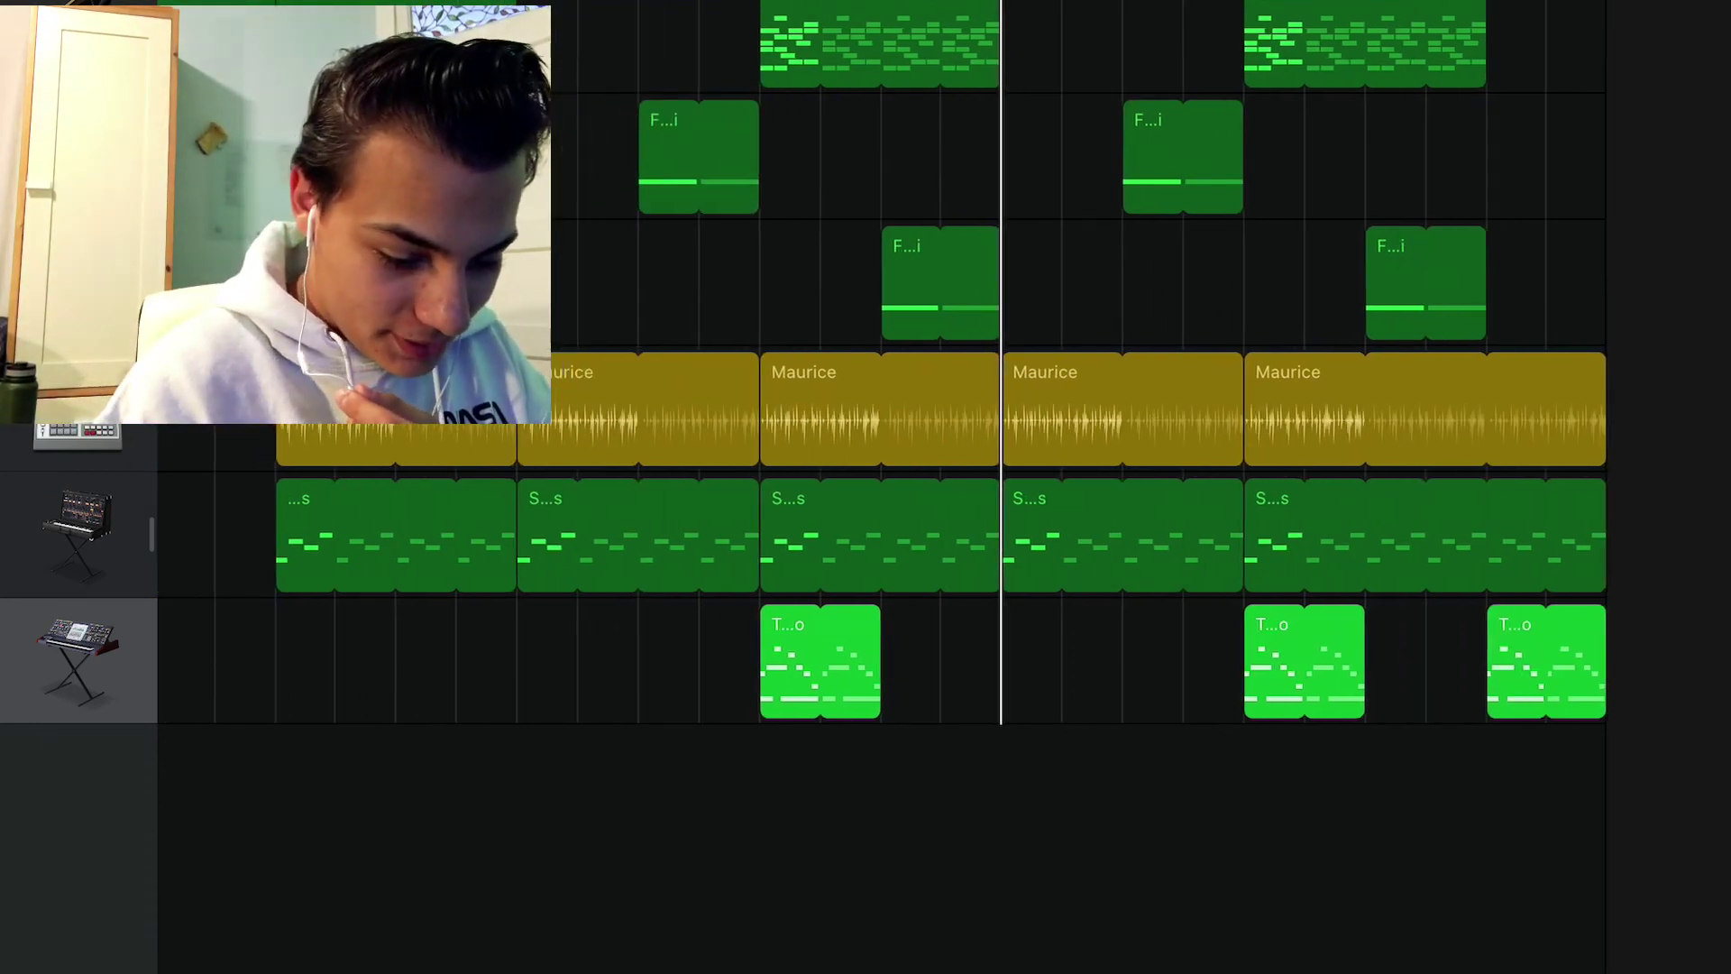